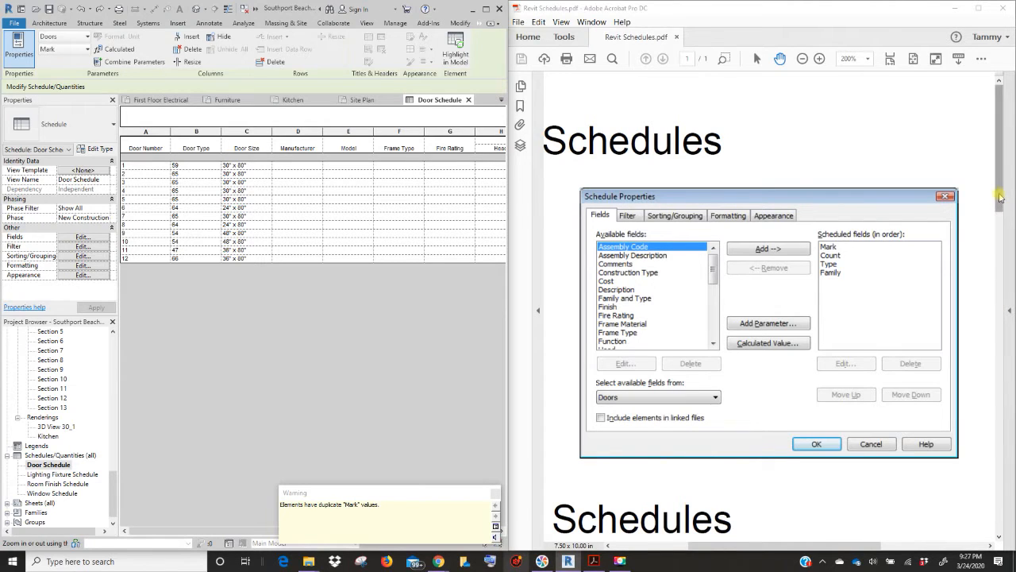
Step: Dismiss the duplicate Mark warning and look across the columns of the Door Schedule
mouse_move(997, 194)
left_mouse_down()
mouse_move(992, 481)
mouse_move(1004, 182)
left_mouse_up()
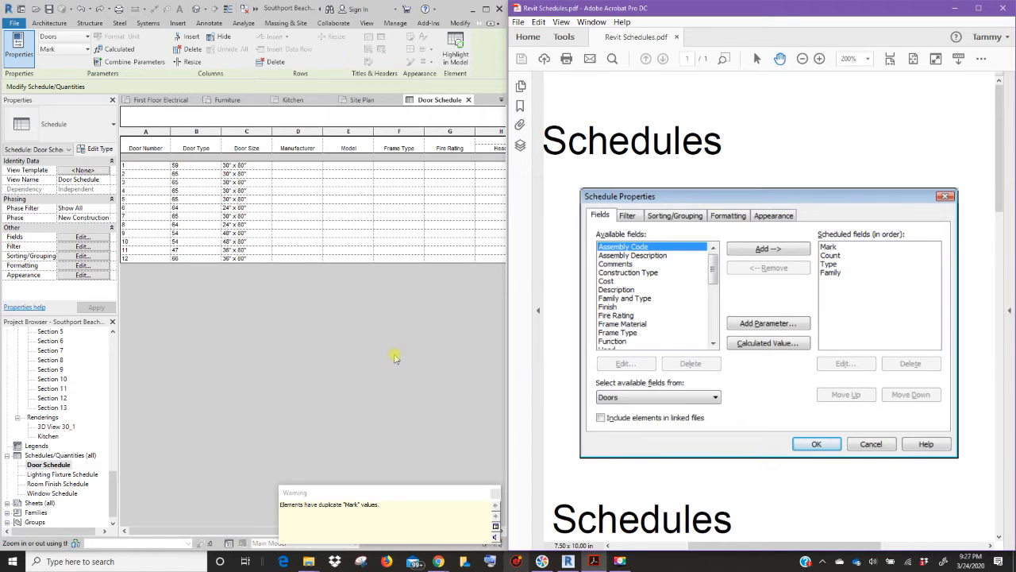
mouse_move(113, 475)
left_mouse_down()
mouse_move(114, 350)
mouse_move(116, 494)
left_mouse_up()
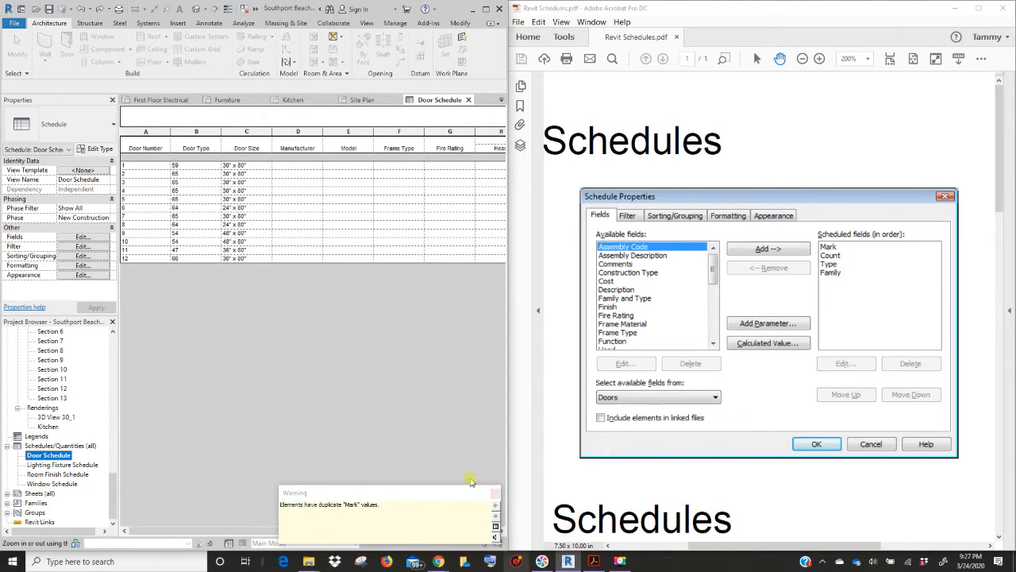
left_click(494, 493)
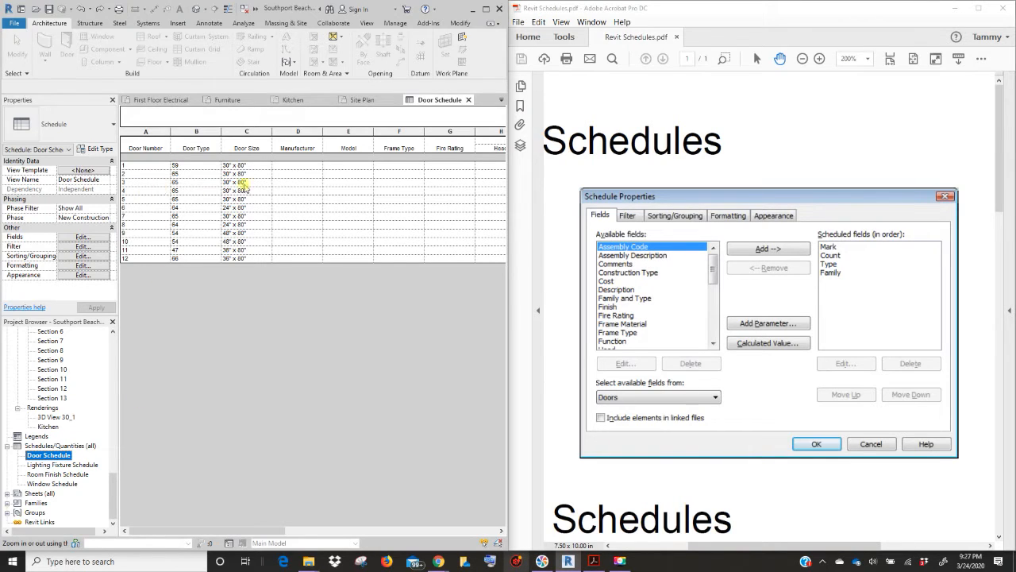
left_click(302, 530)
left_click_drag(284, 538, 183, 531)
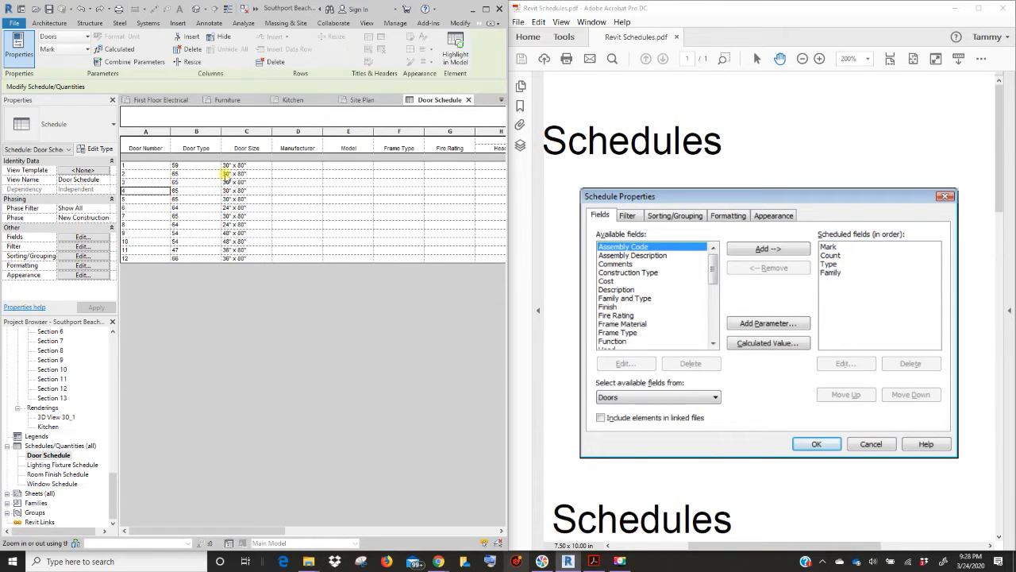
Step: Set the door number to 2 for all the remaining 30" x 80" doors of type 65
left_click(124, 182)
left_click(128, 191)
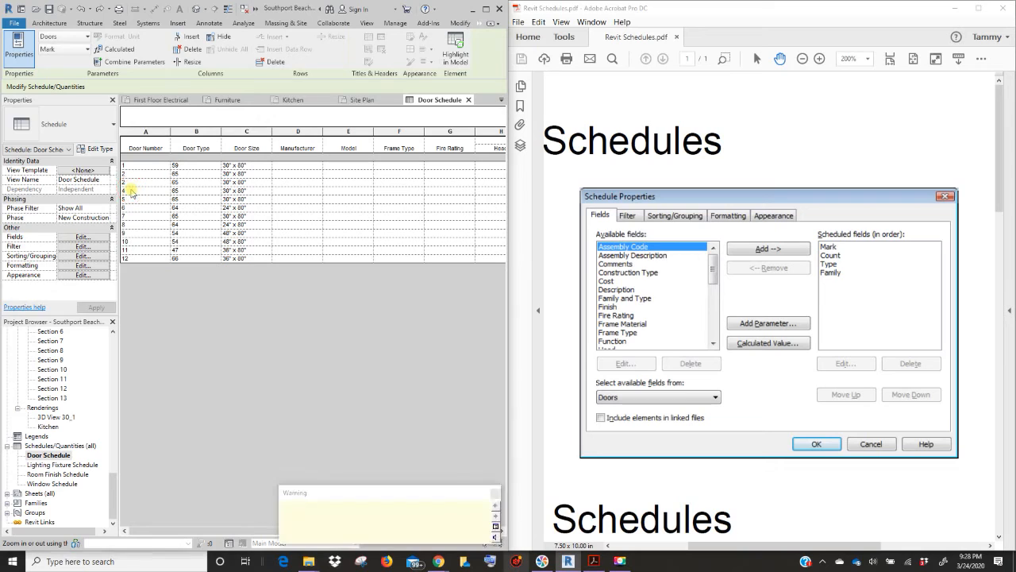
left_click(492, 494)
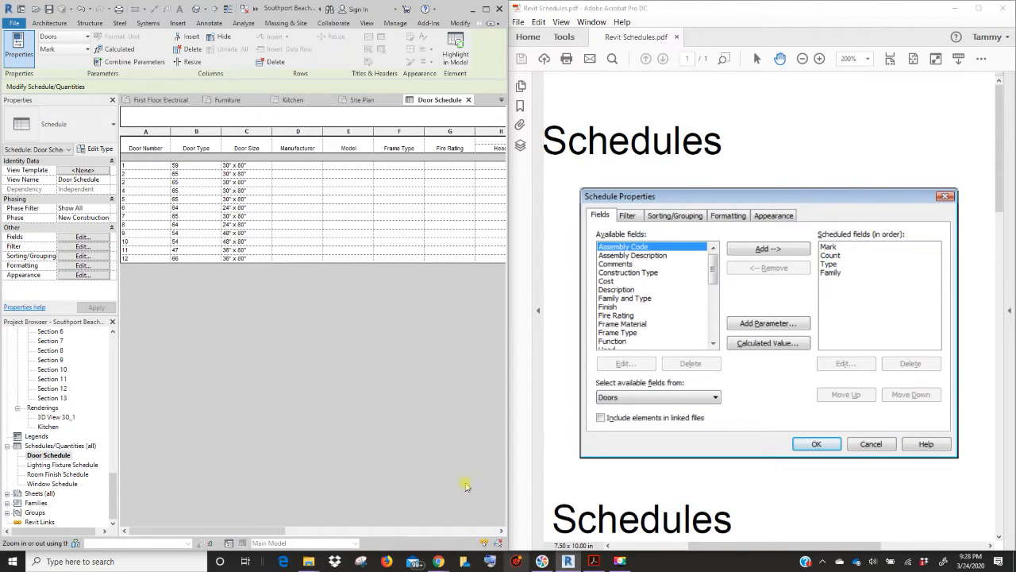
left_click(129, 191)
left_click(127, 198)
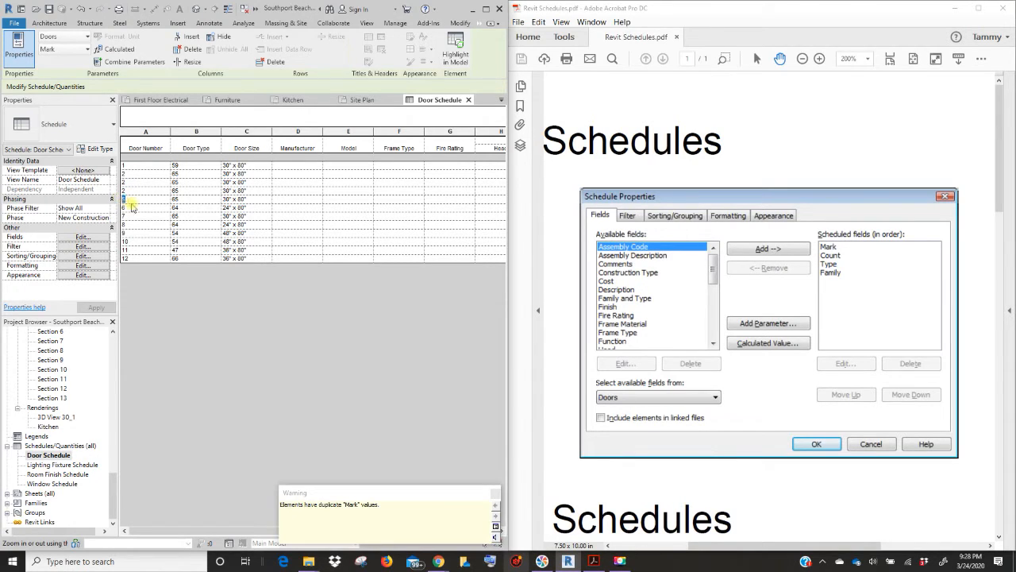
type("2")
left_click(127, 215)
type("2")
Step: Set the door number of both 24" x 80" doors of type 64 to 3
left_click(132, 225)
left_click(131, 217)
type("3")
left_click(130, 225)
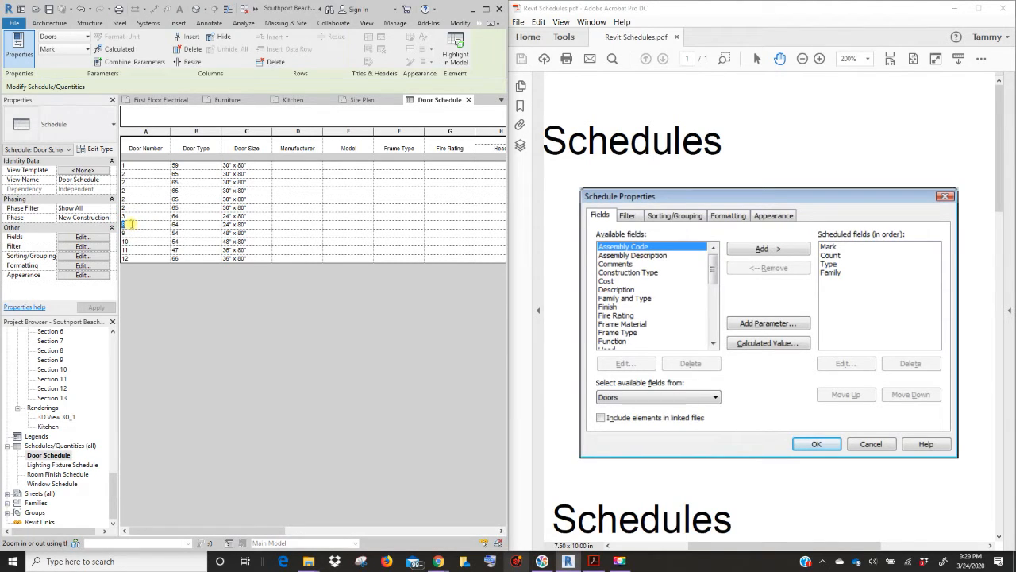
type("3")
Step: Set the door number of both 48" x 80" doors of type 54 to 4
left_click(131, 232)
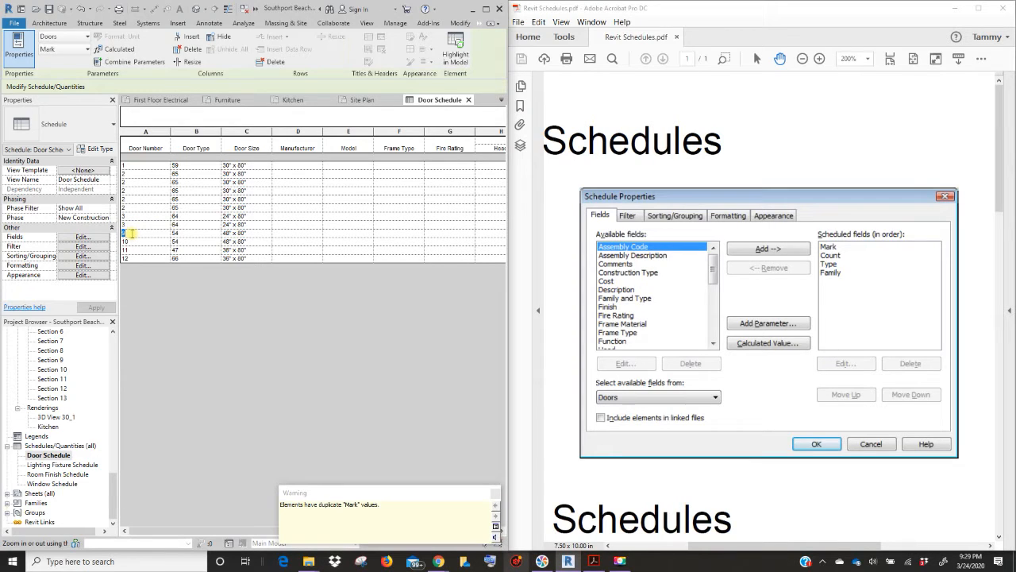
left_click(130, 242)
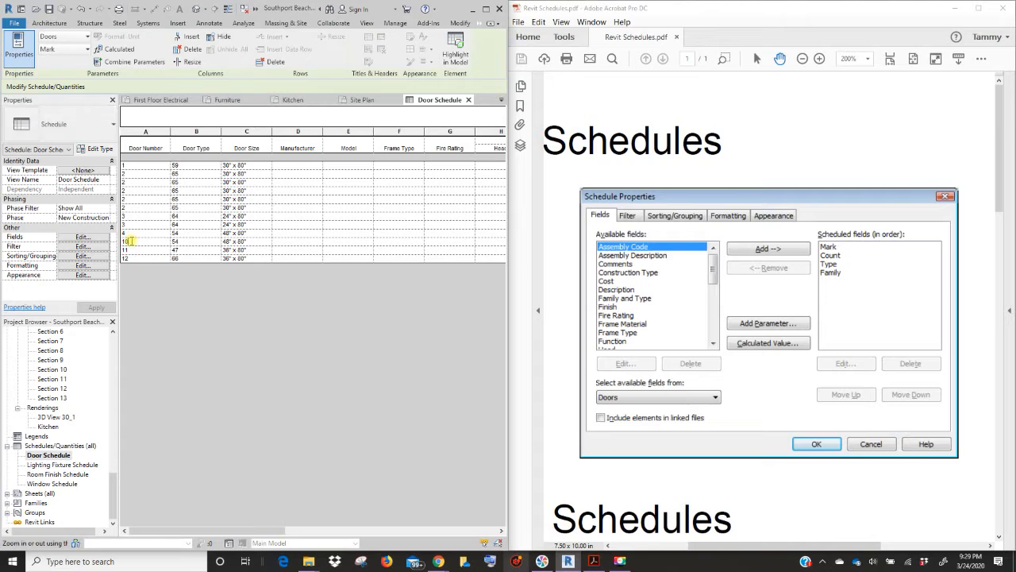
type("4")
Step: Number the 36" x 80" door of type 47 as 5 and the one of type 66 as 6
left_click(129, 250)
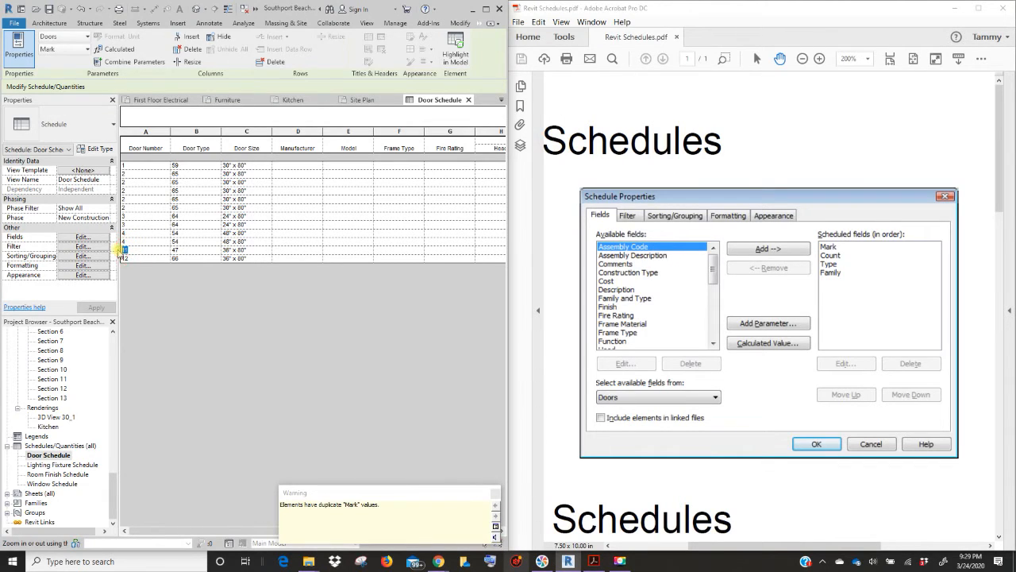
type("5")
left_click(129, 258)
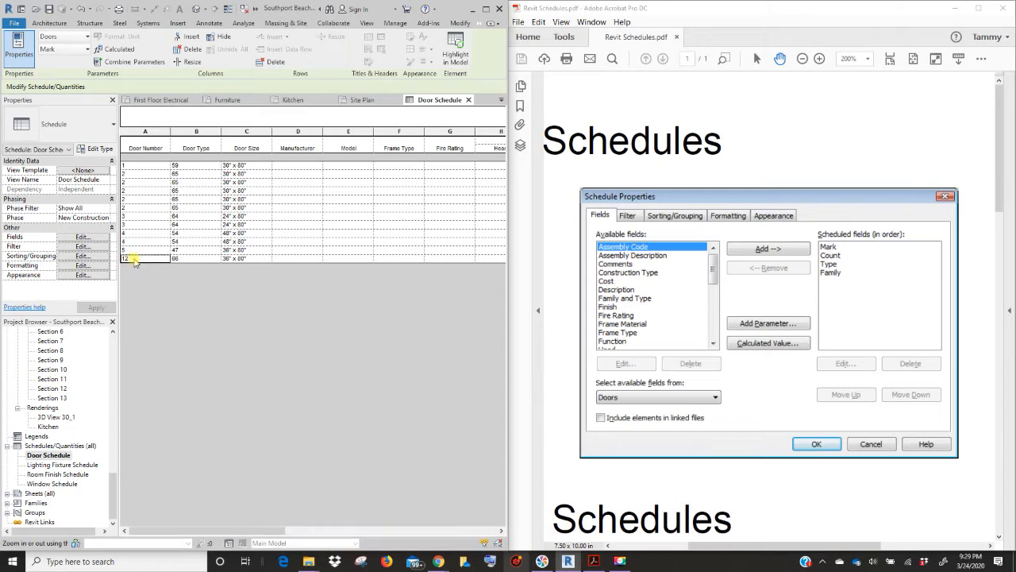
type("6")
left_click(139, 249)
Step: Remove all scheduled fields from the Door Schedule except Mark and Type
left_click(81, 238)
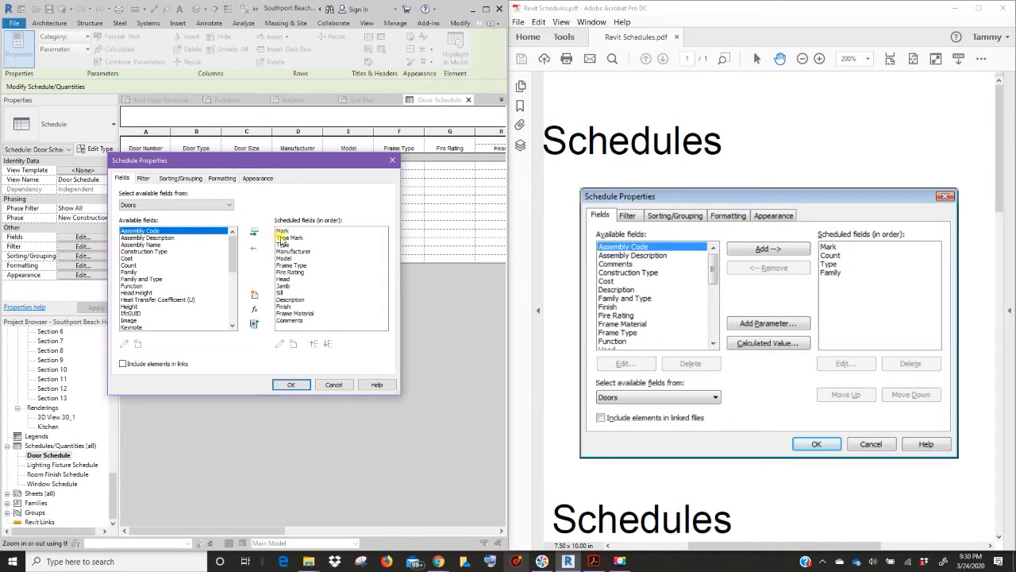
left_click(284, 238)
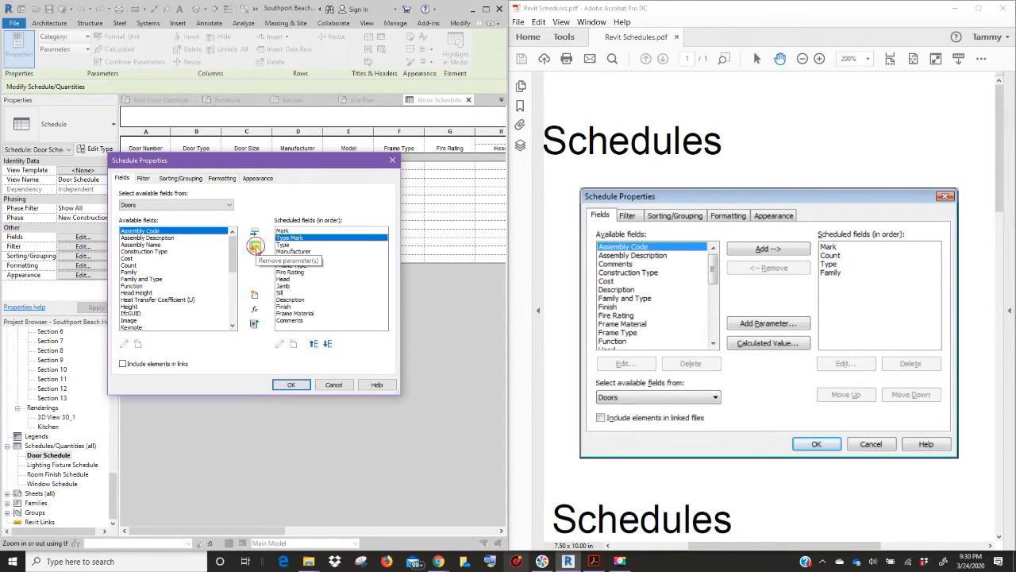
left_click(254, 249)
left_click(292, 244)
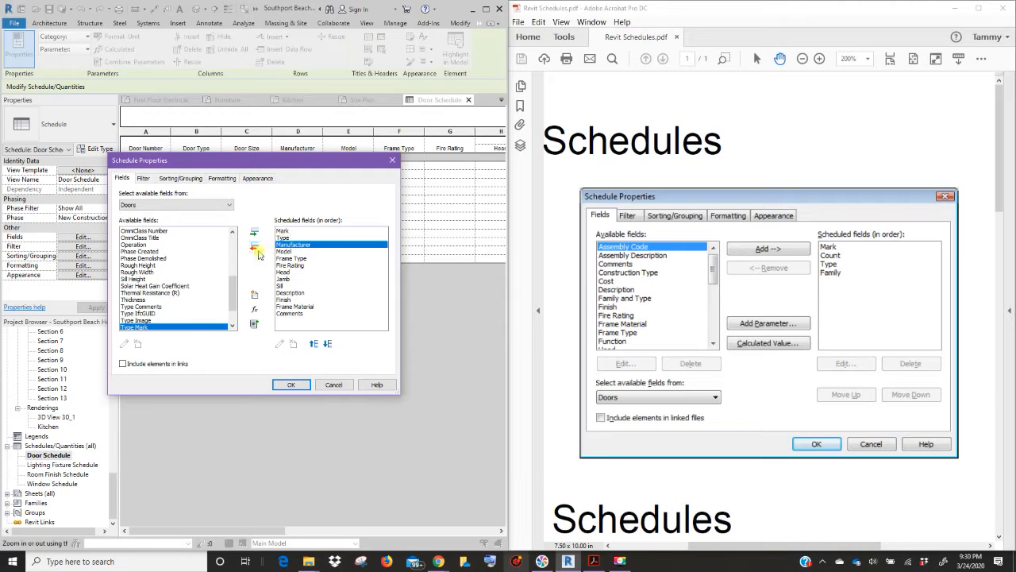
left_click(255, 248)
left_click(254, 248)
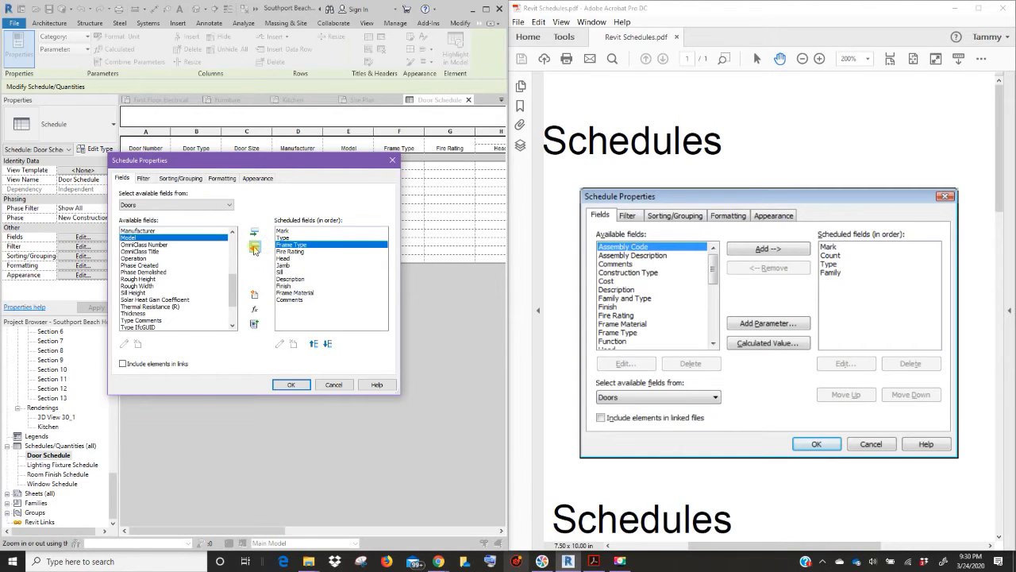
left_click(254, 248)
left_click(254, 248)
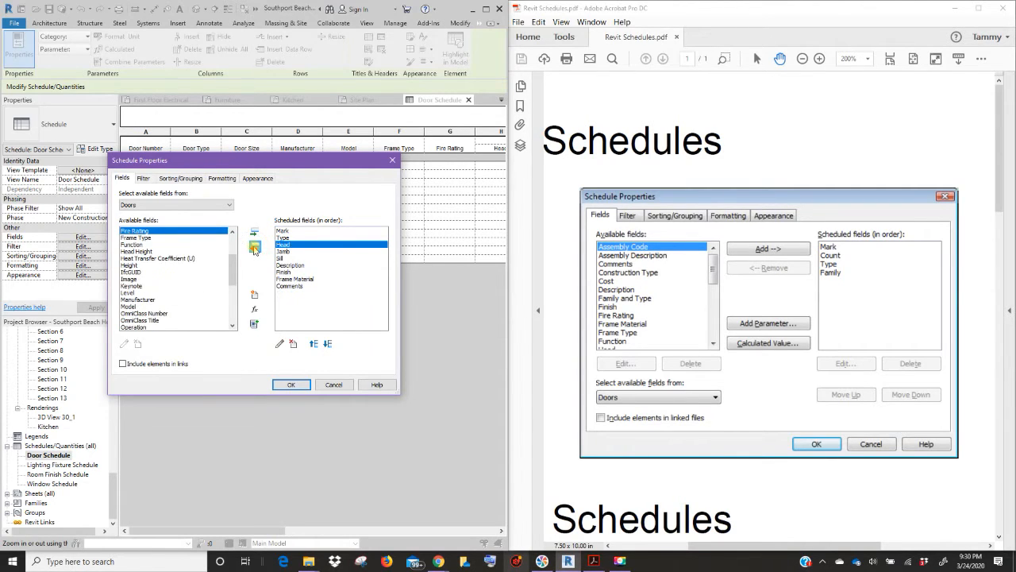
left_click(254, 249)
left_click(254, 249)
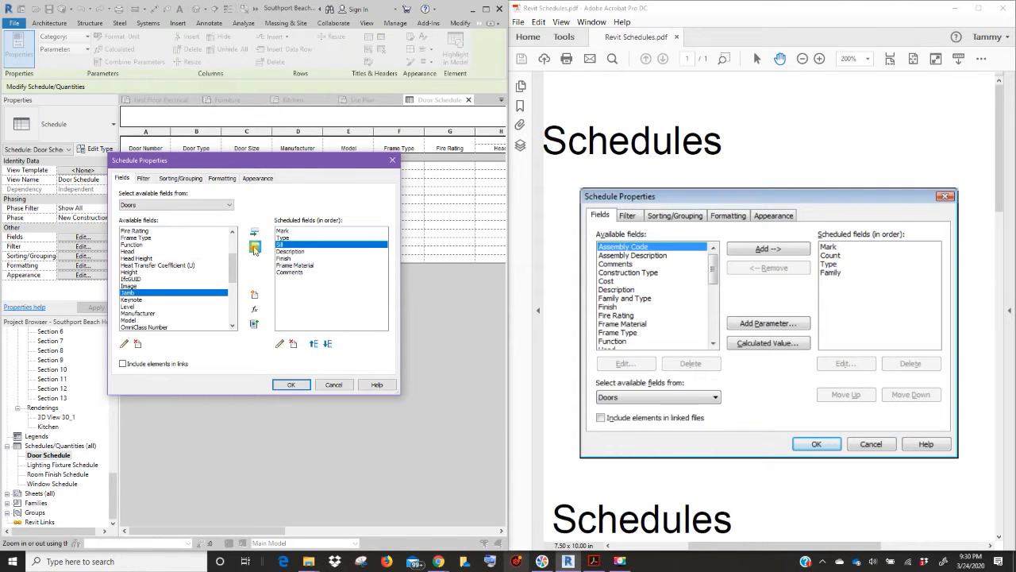
left_click(254, 249)
left_click(254, 249)
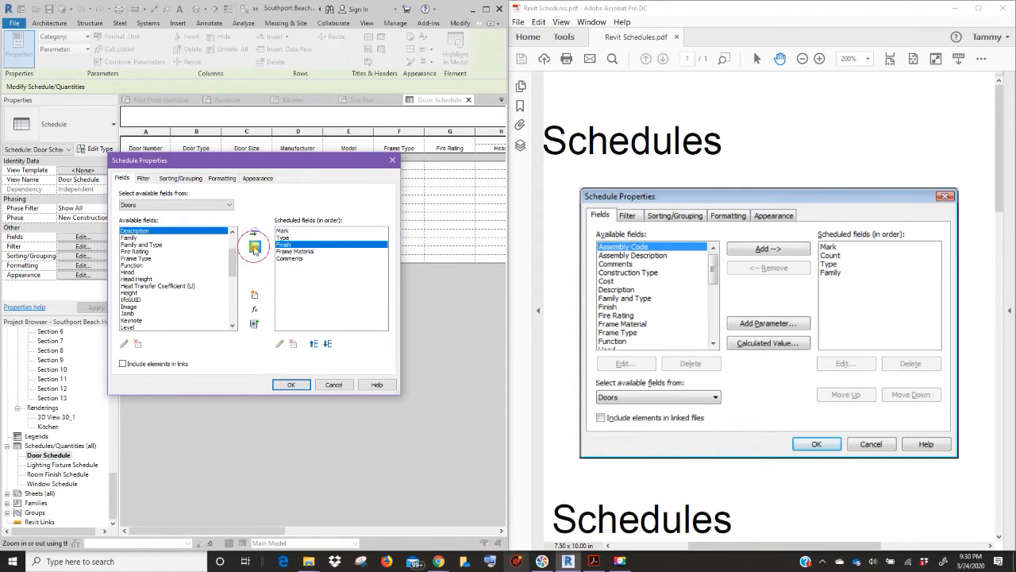
left_click(254, 249)
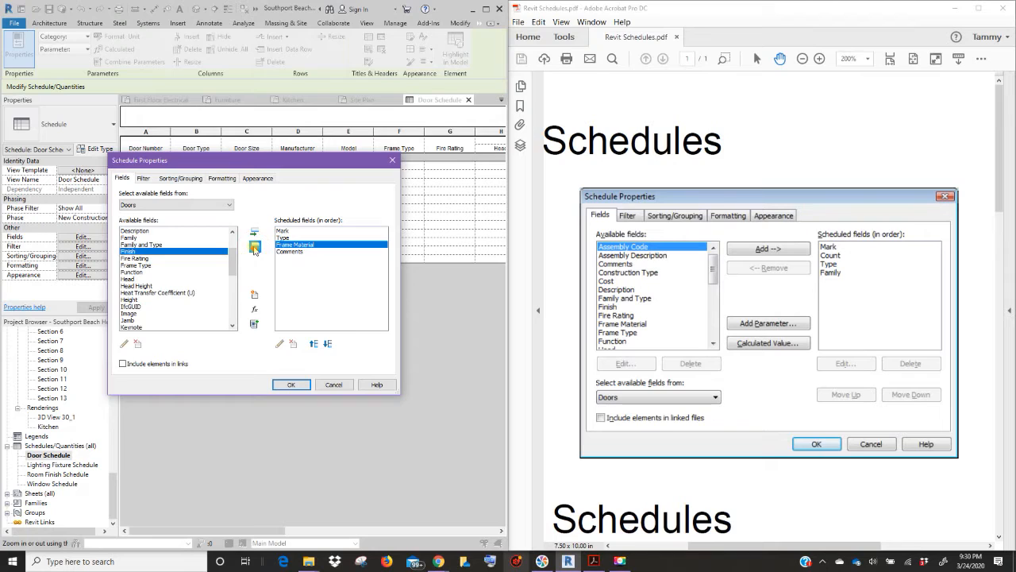
left_click(254, 248)
left_click(254, 248)
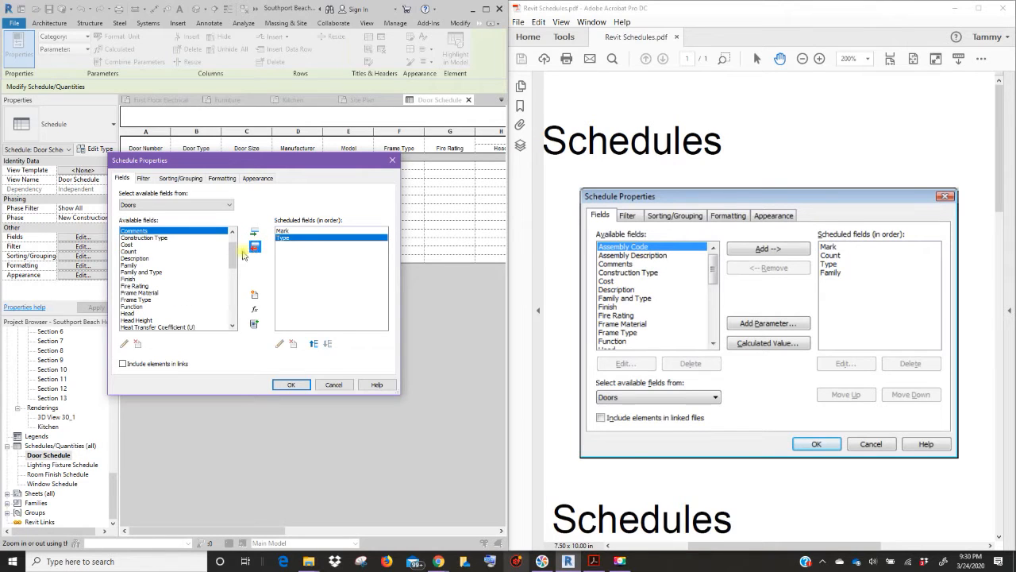
Step: Add the Count and Family fields to the Door Schedule's scheduled fields
left_click(147, 252)
left_click(254, 234)
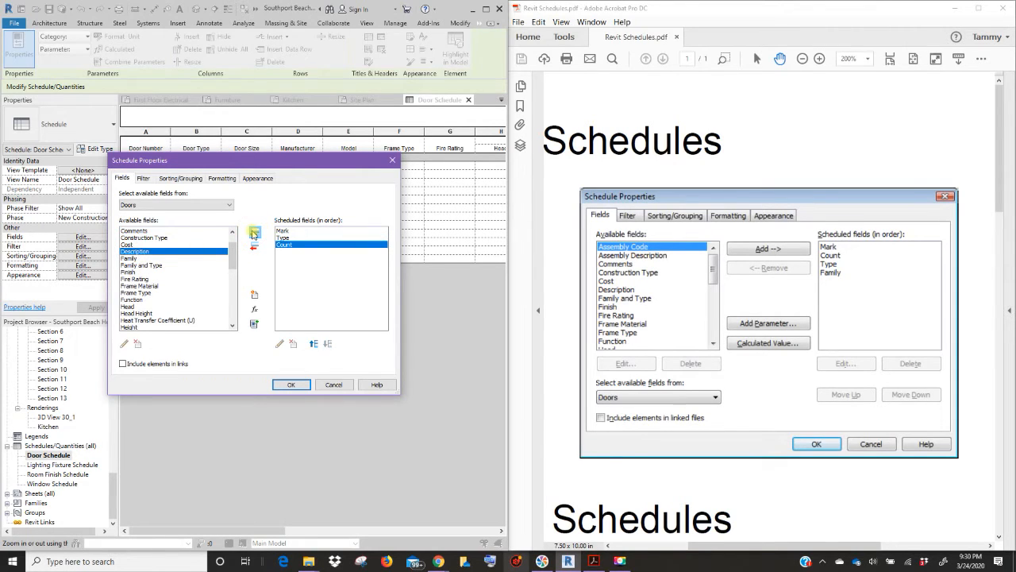
left_click(135, 259)
left_click(254, 234)
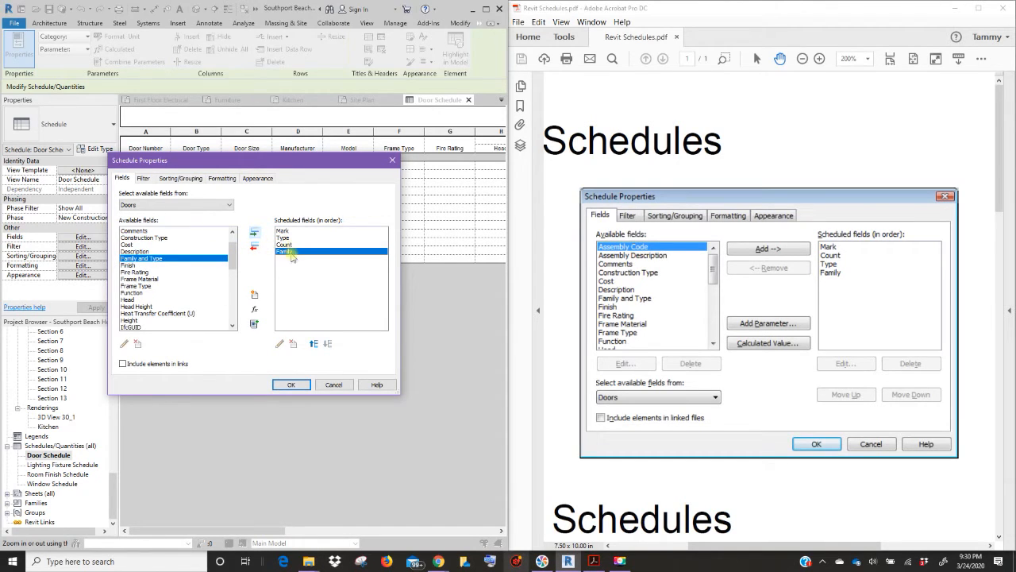
Step: Order the scheduled fields as Mark, Count, Type, Family, and widen the Family column to fit its full names
left_click(315, 344)
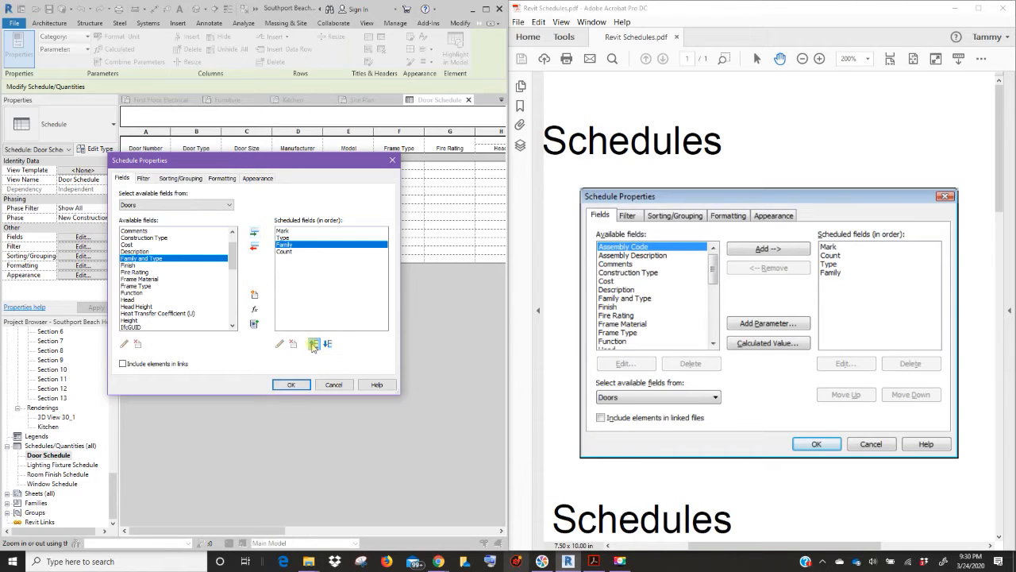
left_click(327, 343)
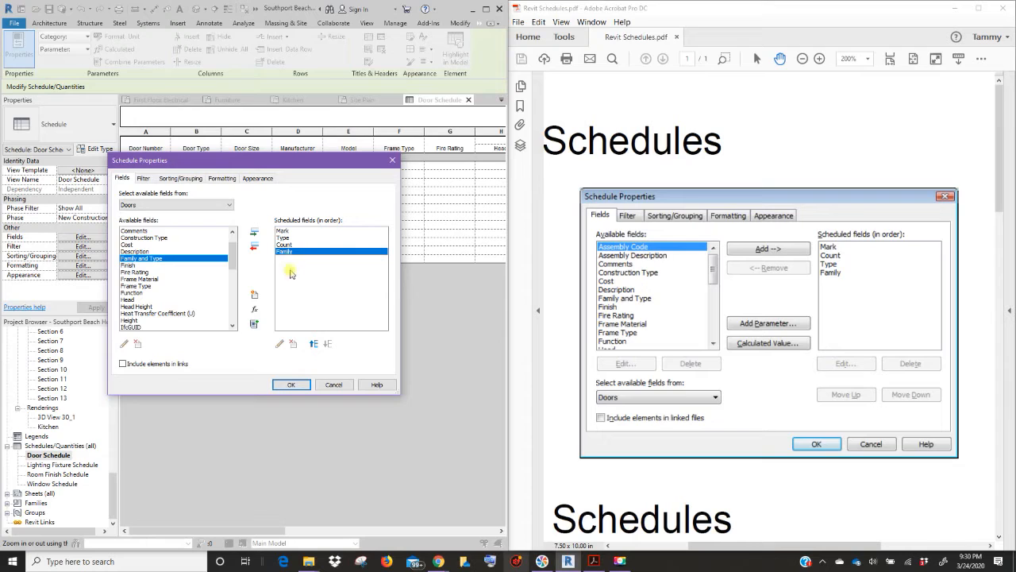
left_click(284, 245)
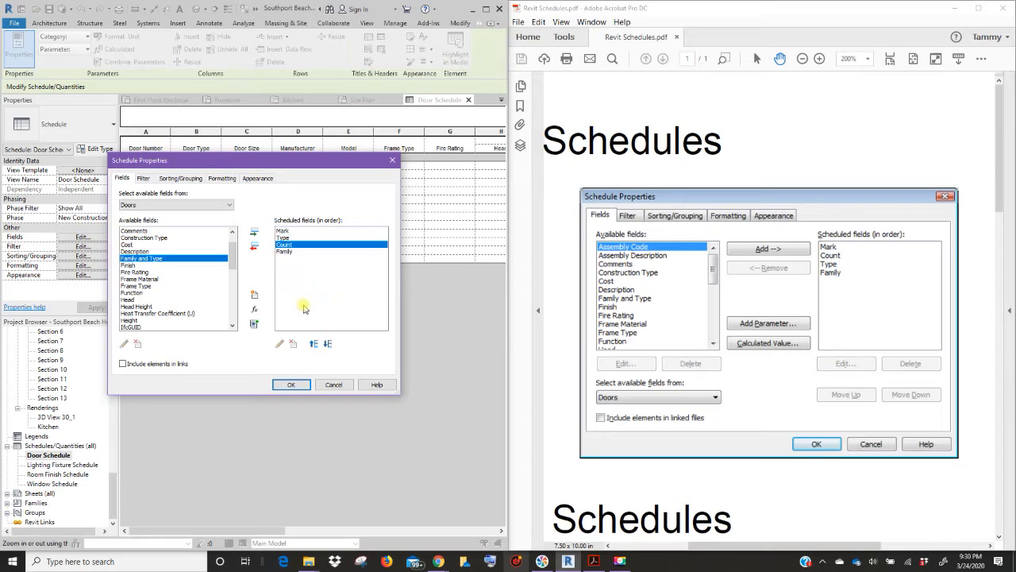
left_click(314, 344)
left_click(287, 244)
left_click(291, 385)
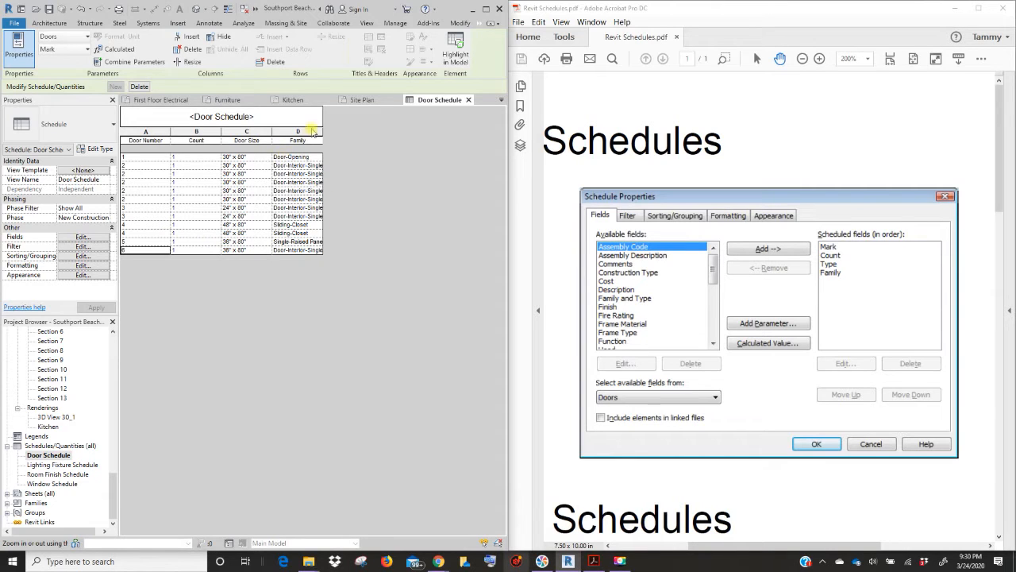
left_click_drag(323, 140, 383, 146)
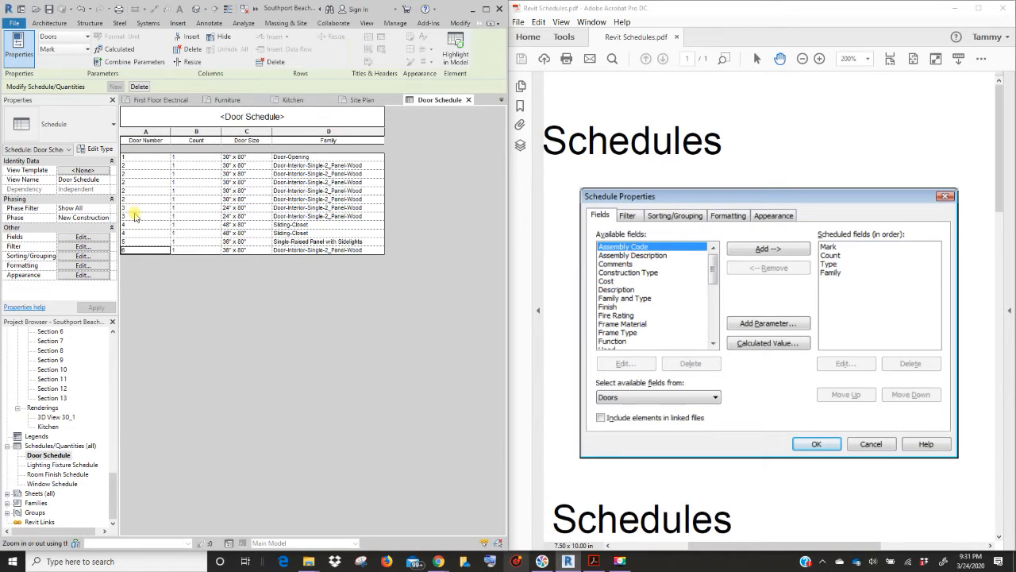
Step: Turn off Itemize every instance in the Door Schedule's sorting and grouping settings
left_click(83, 236)
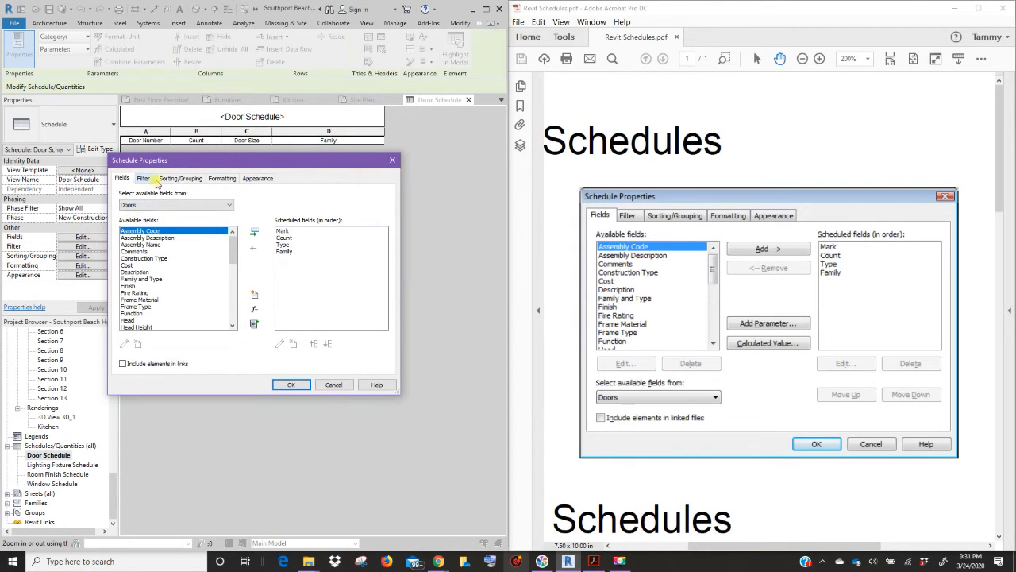
left_click(150, 179)
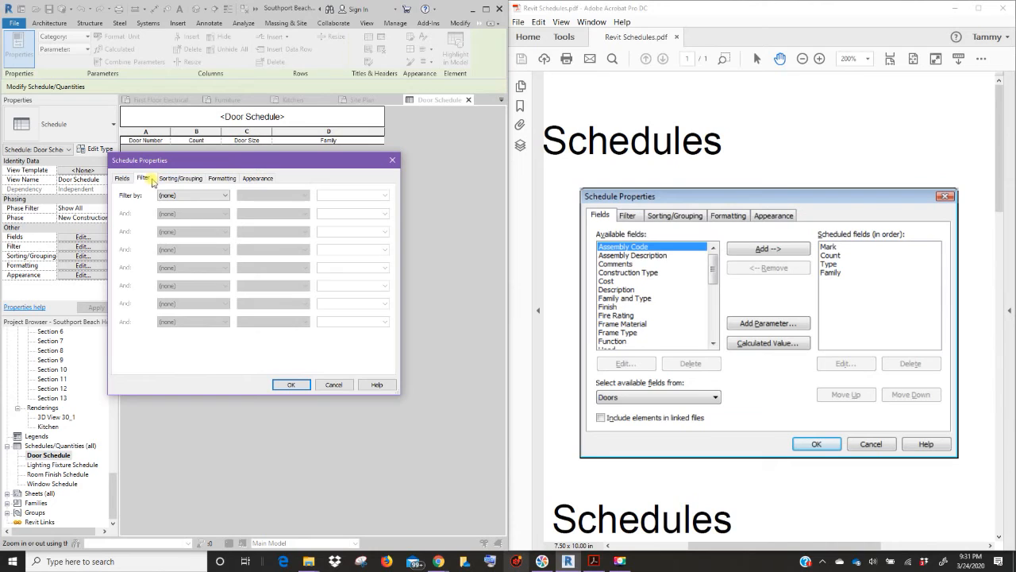
left_click(173, 180)
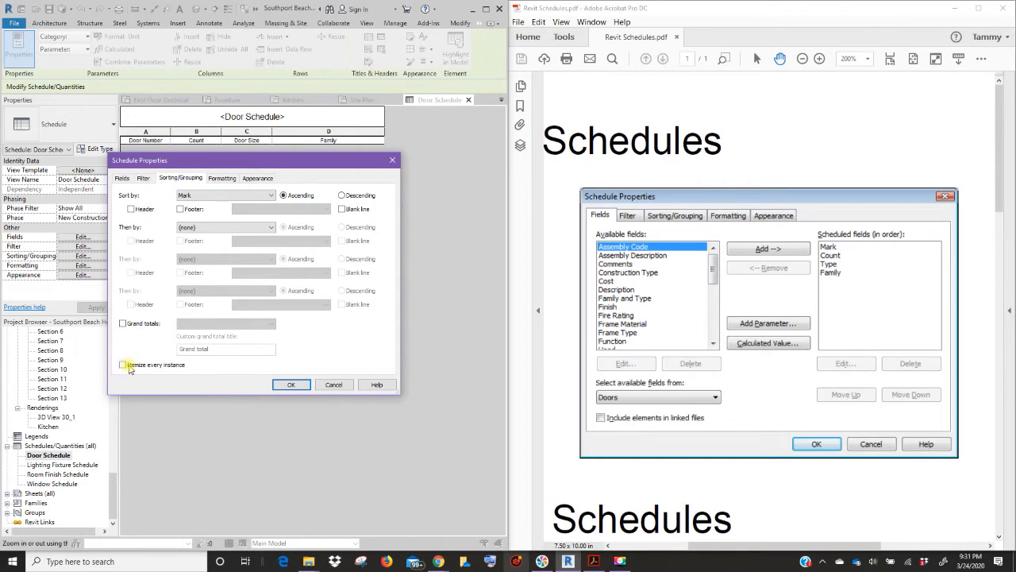
left_click(290, 385)
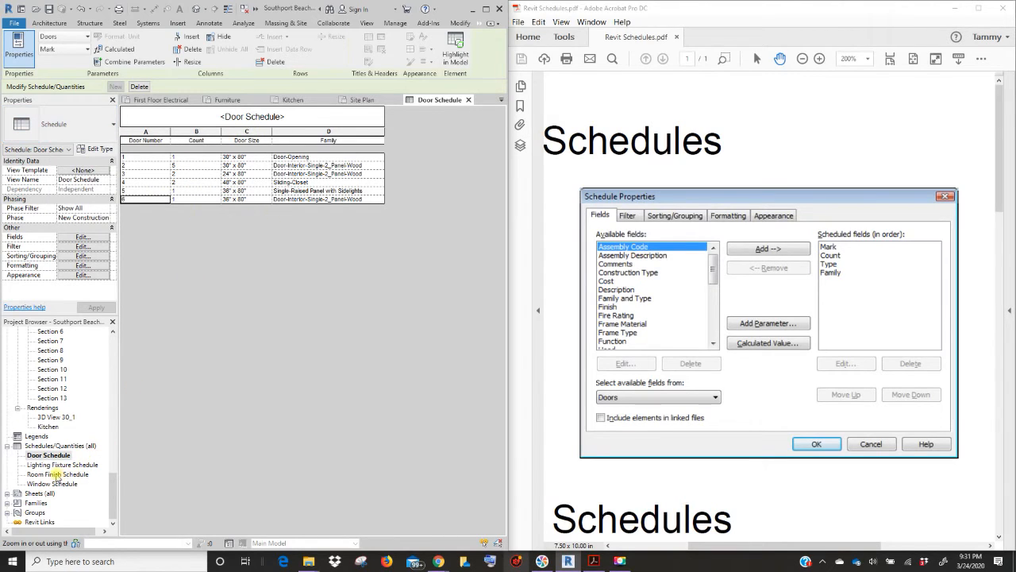
Step: Open the Room Finish Schedule and bring the room schedule's field list into view in the reference PDF
left_click(50, 475)
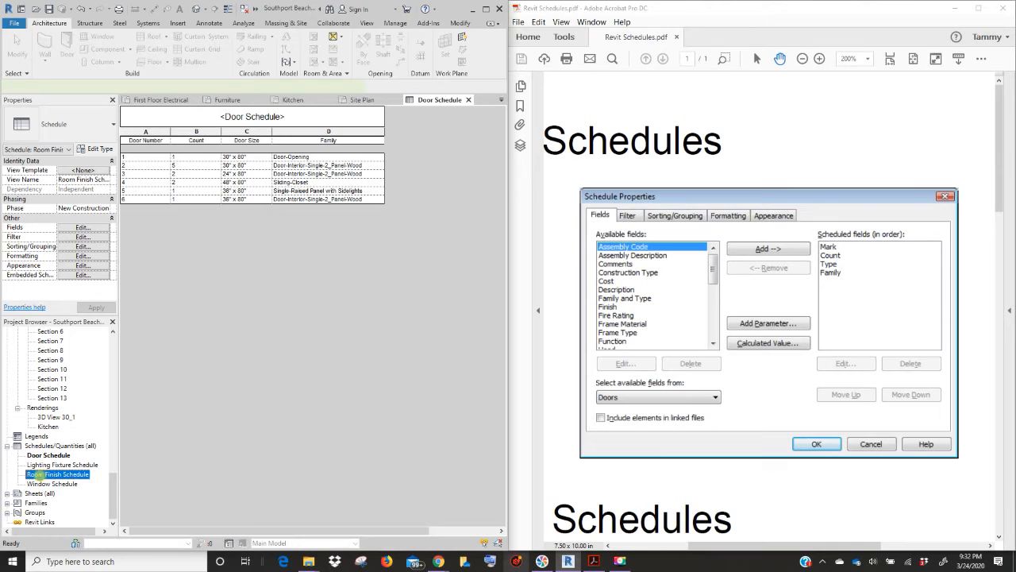
double_click(38, 474)
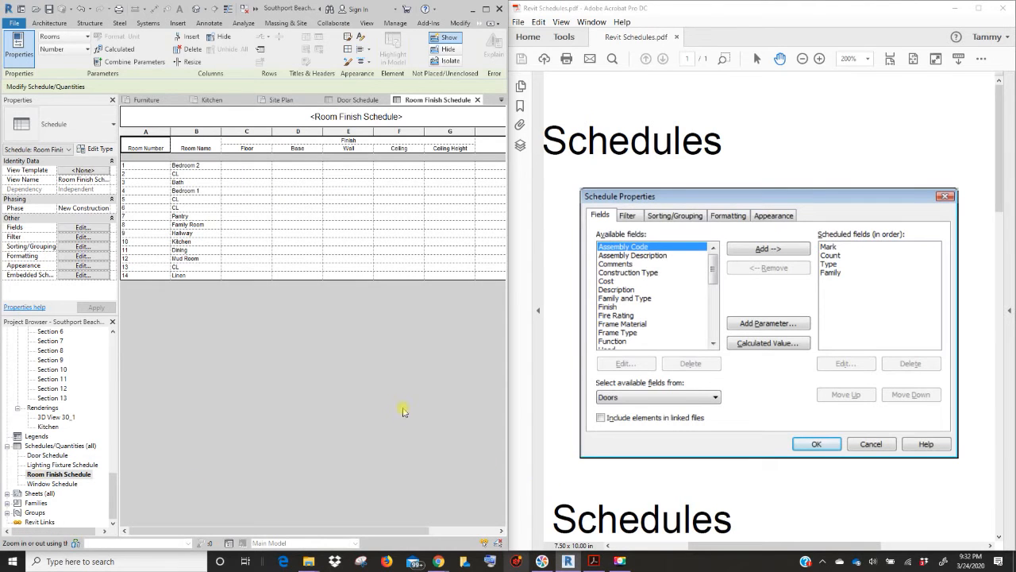
left_click_drag(1000, 145, 981, 445)
left_click_drag(792, 547, 816, 546)
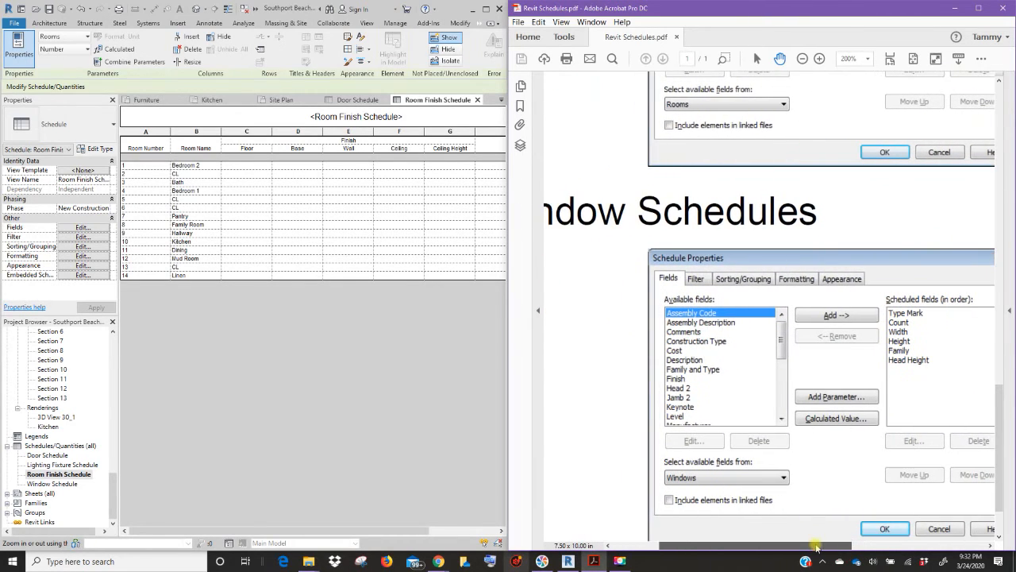
scroll(854, 375, "up", 5)
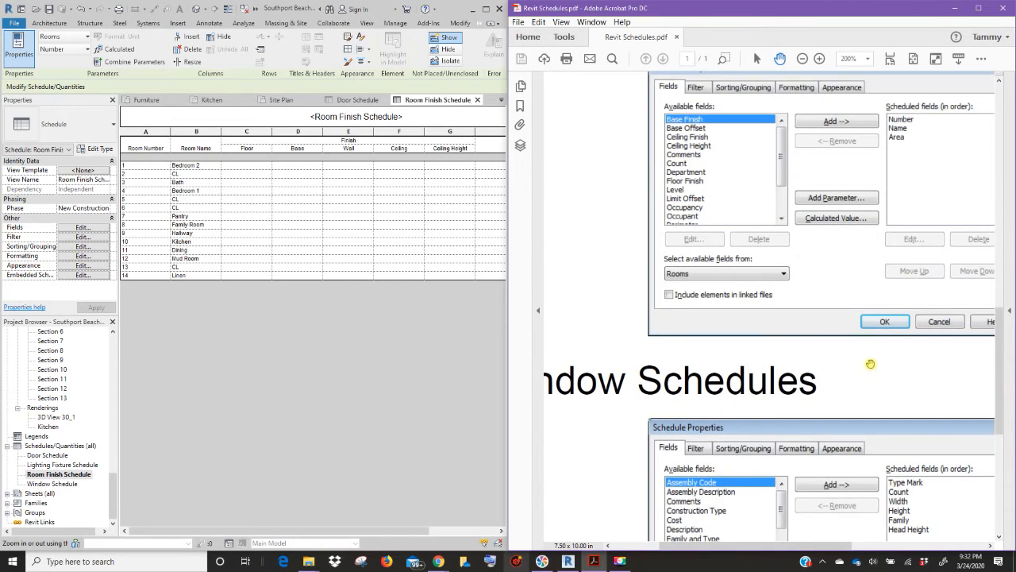
scroll(870, 364, "up", 2)
left_click_drag(793, 548, 829, 547)
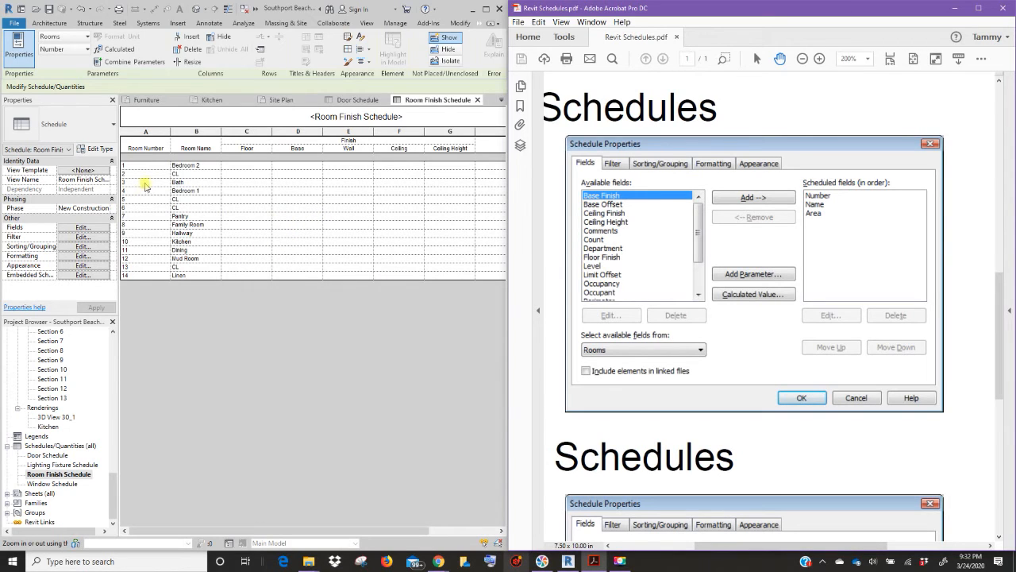
Step: Remove all scheduled fields from the Room Finish Schedule except Number and Name
left_click(83, 228)
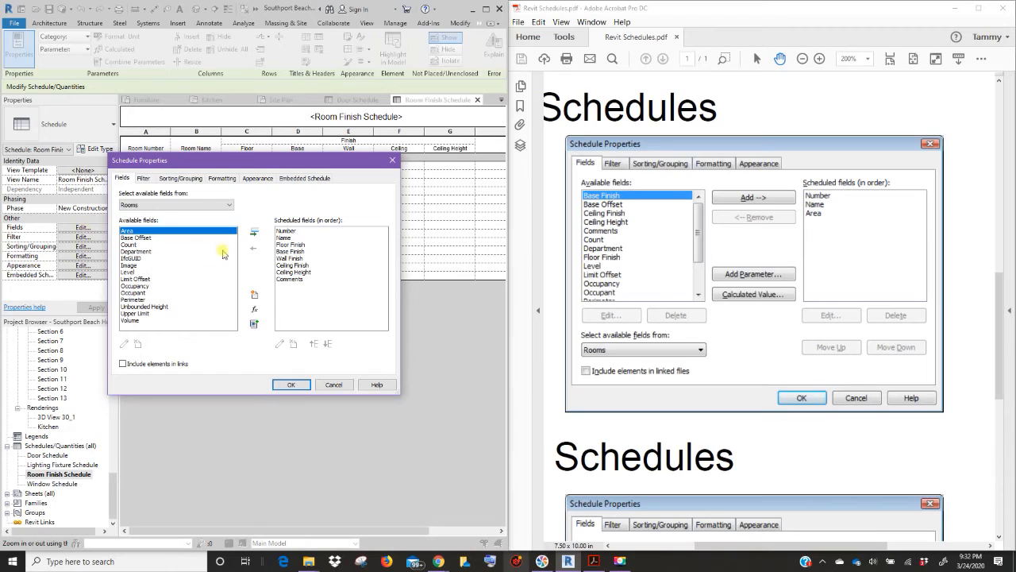
left_click(285, 245)
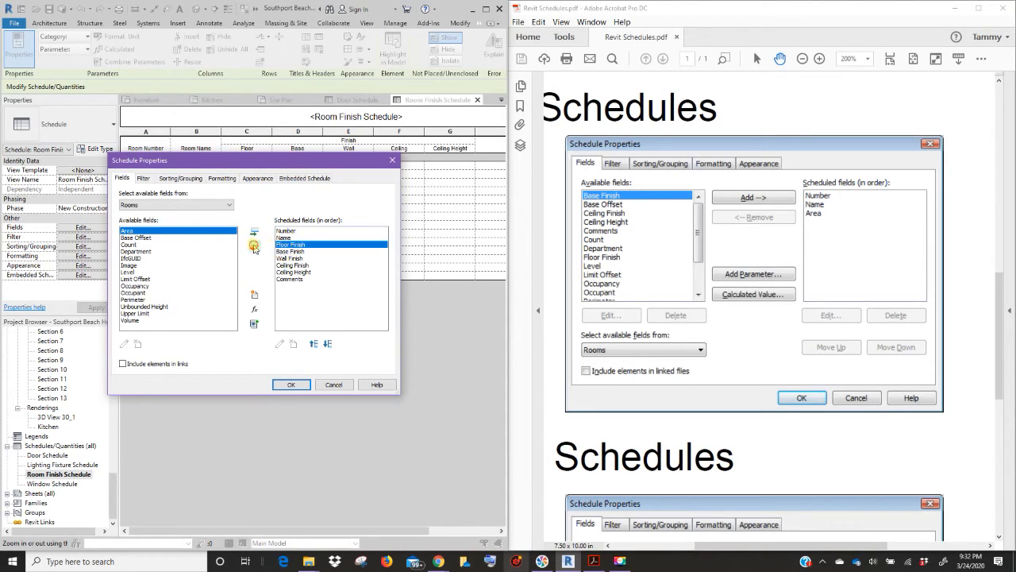
left_click(254, 248)
left_click(254, 247)
left_click(254, 247)
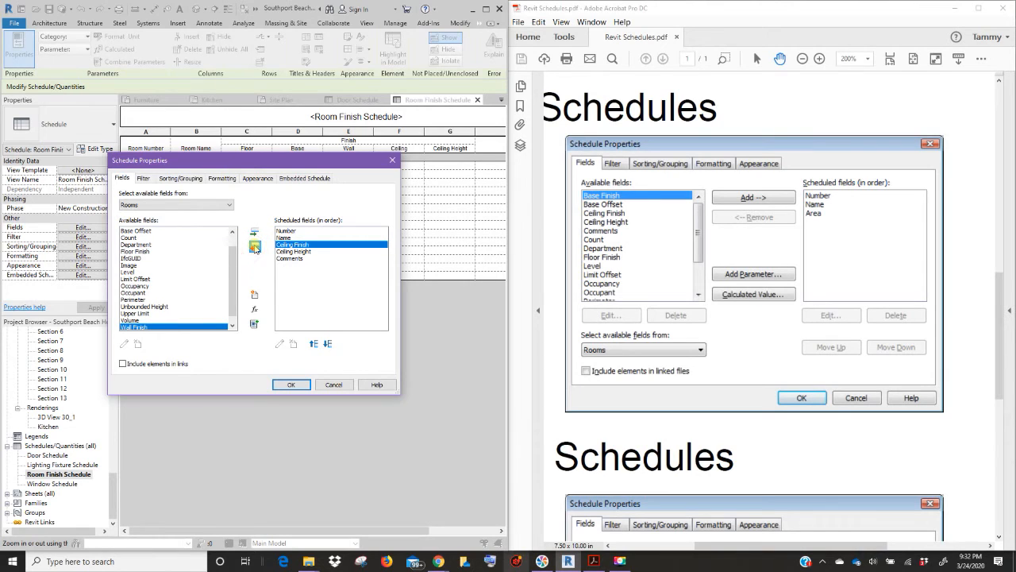
left_click(254, 248)
left_click(254, 247)
left_click(254, 247)
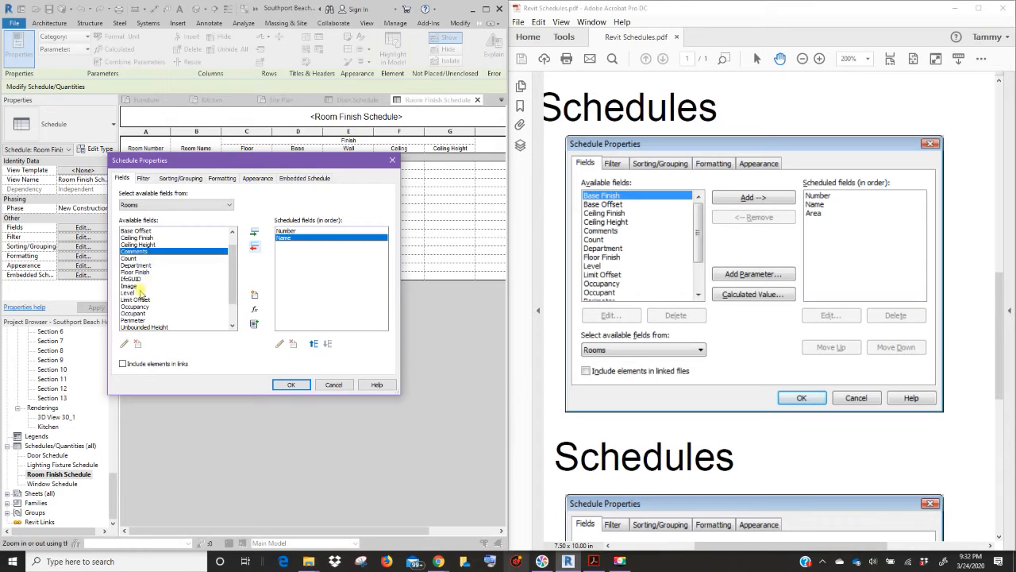
Step: Add the Area field after Name in the Room Finish Schedule and apply the field changes
scroll(137, 273, "up", 1)
left_click(128, 231)
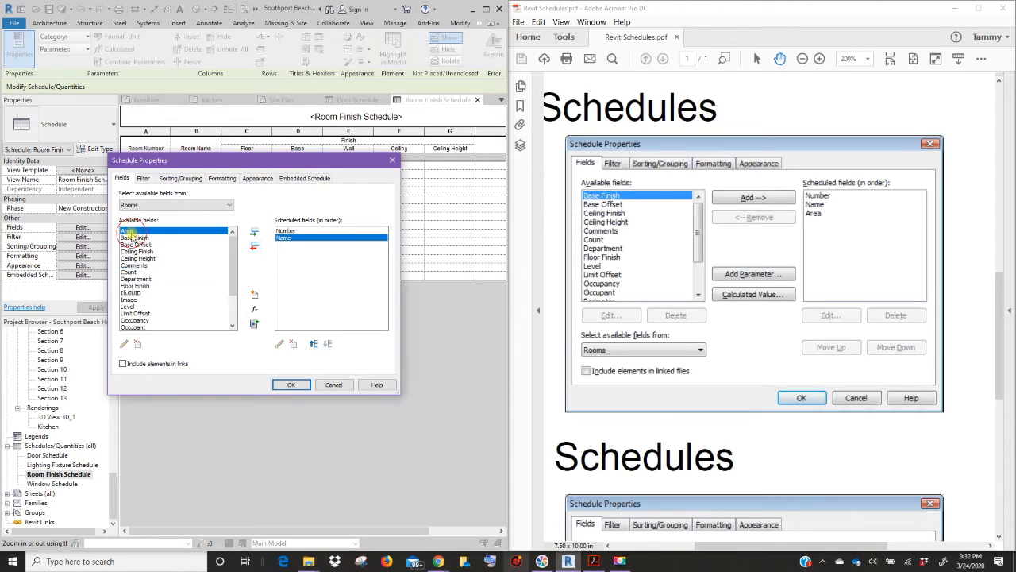
left_click(255, 234)
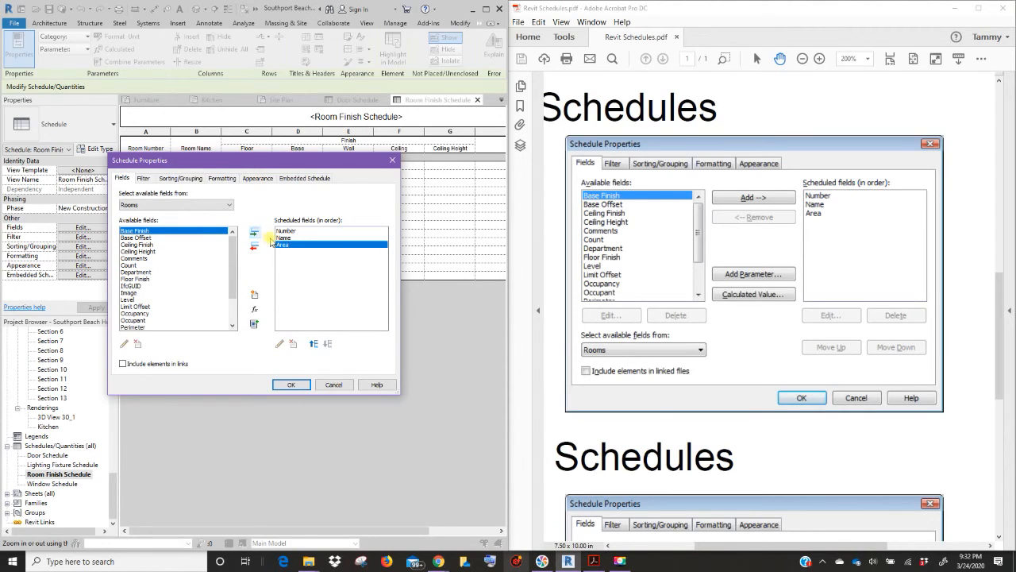
left_click(292, 384)
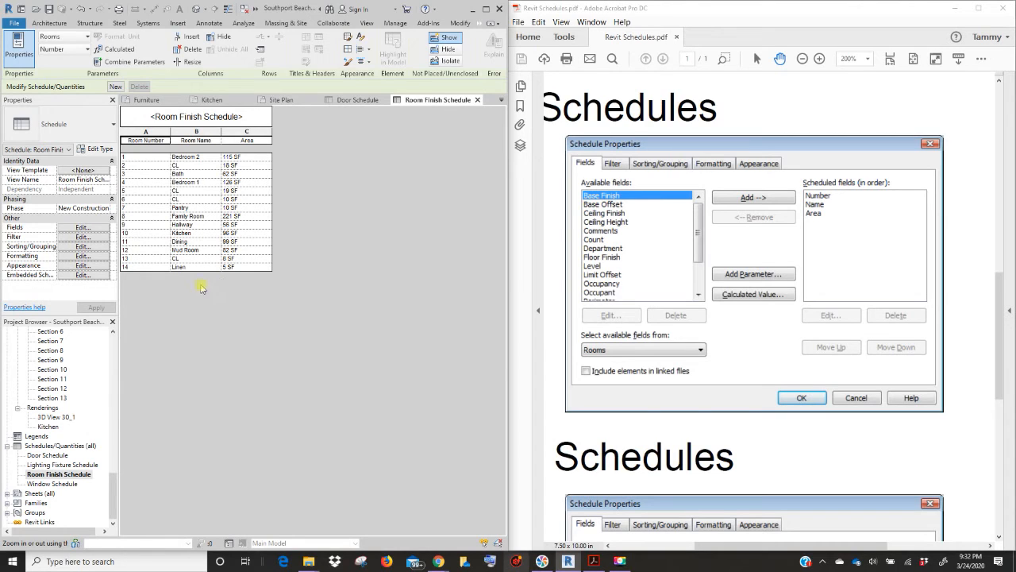
Step: Open the Window Schedule and bring the window schedule's field list into view in the reference PDF
double_click(53, 485)
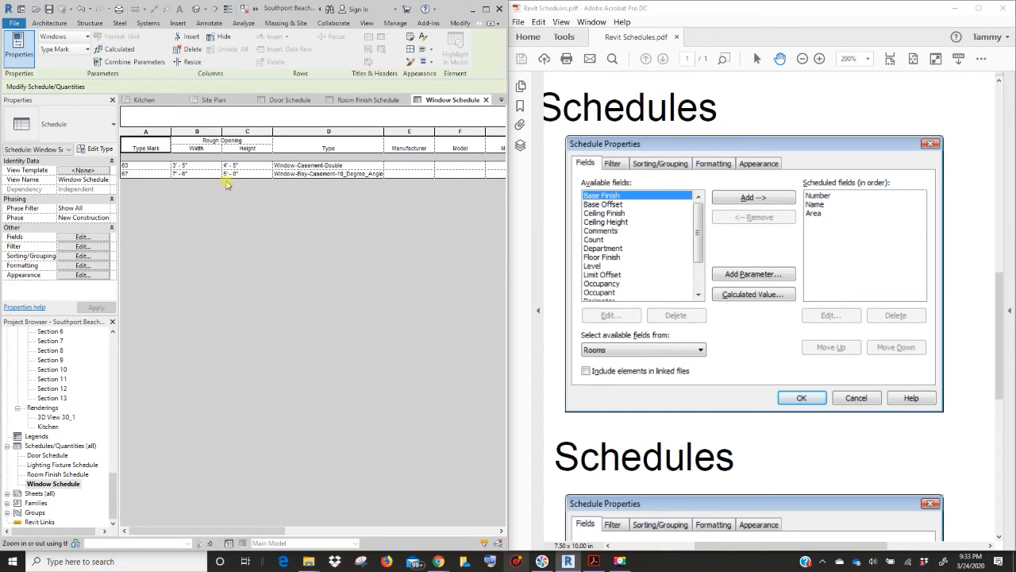
scroll(651, 404, "down", 5)
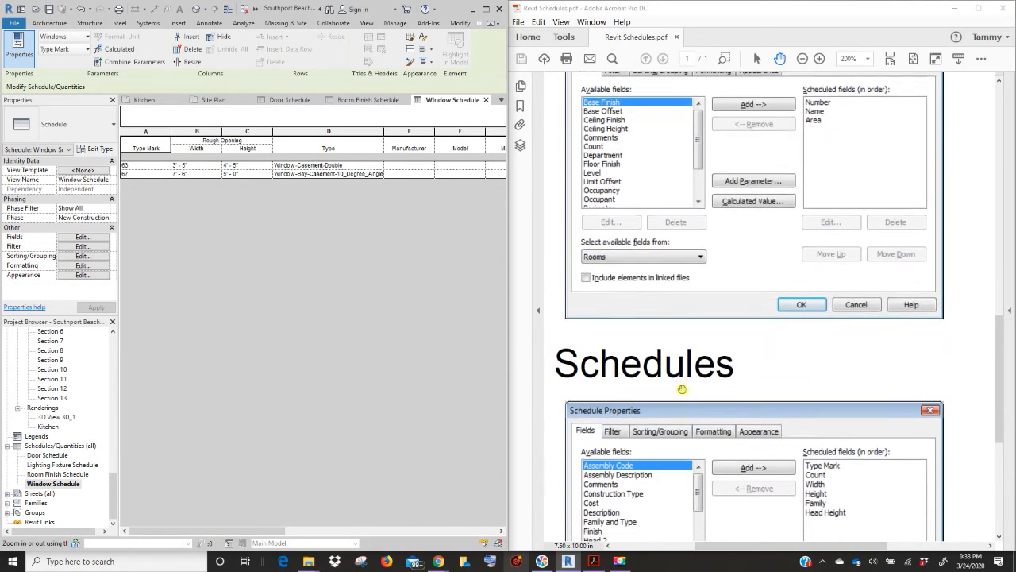
scroll(680, 390, "down", 1)
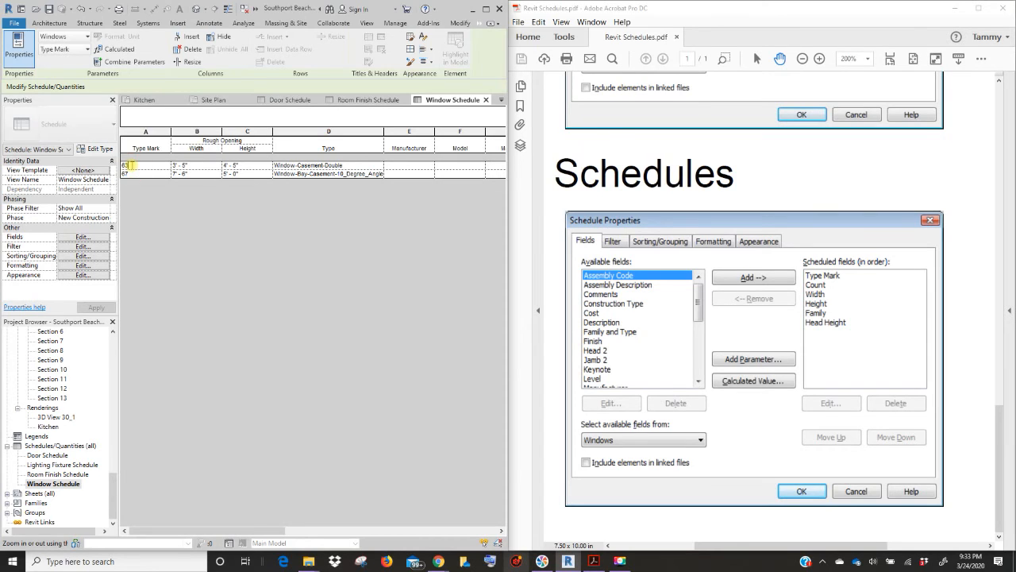
Step: Set the Type Mark to A for Window-Casement-Double and to B for the 10-degree bay casement window
left_click(132, 166)
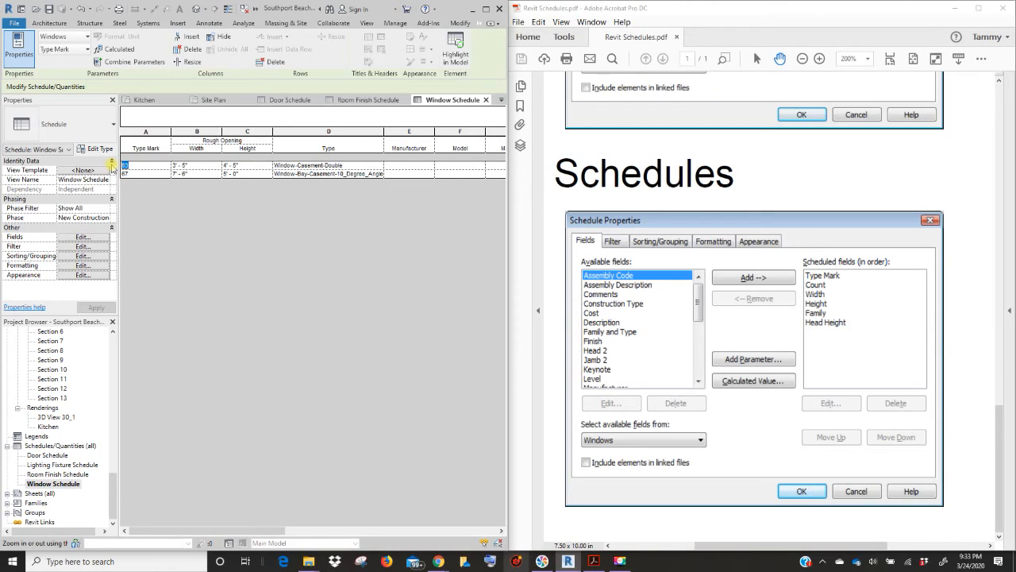
left_click(131, 176)
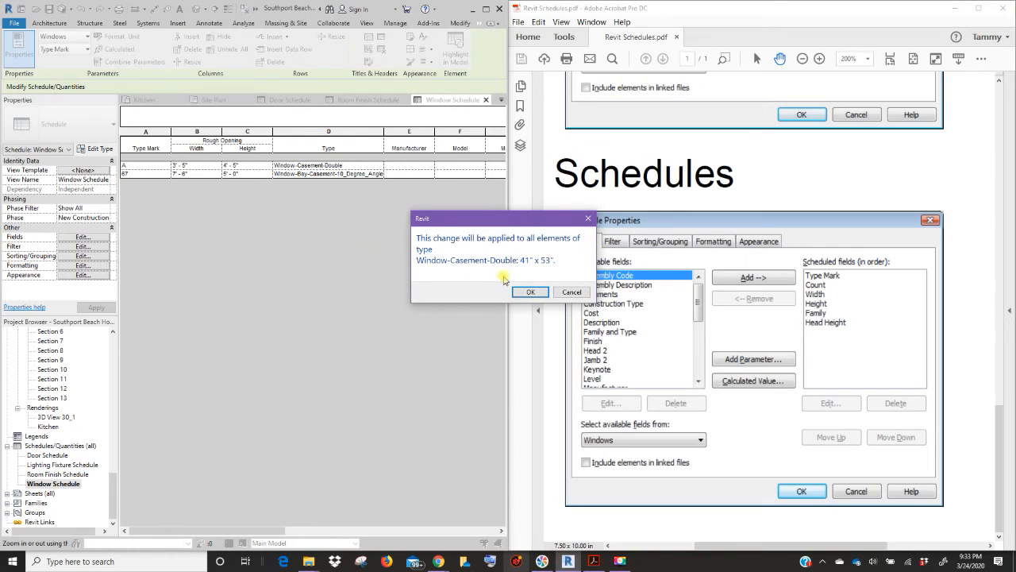
left_click(528, 293)
left_click(127, 171)
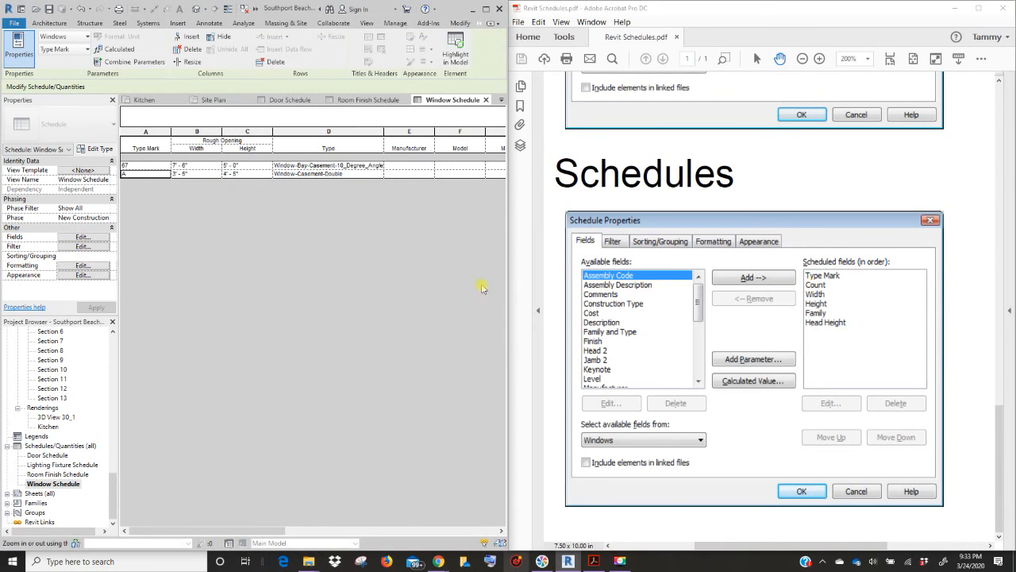
left_click(131, 164)
type("B")
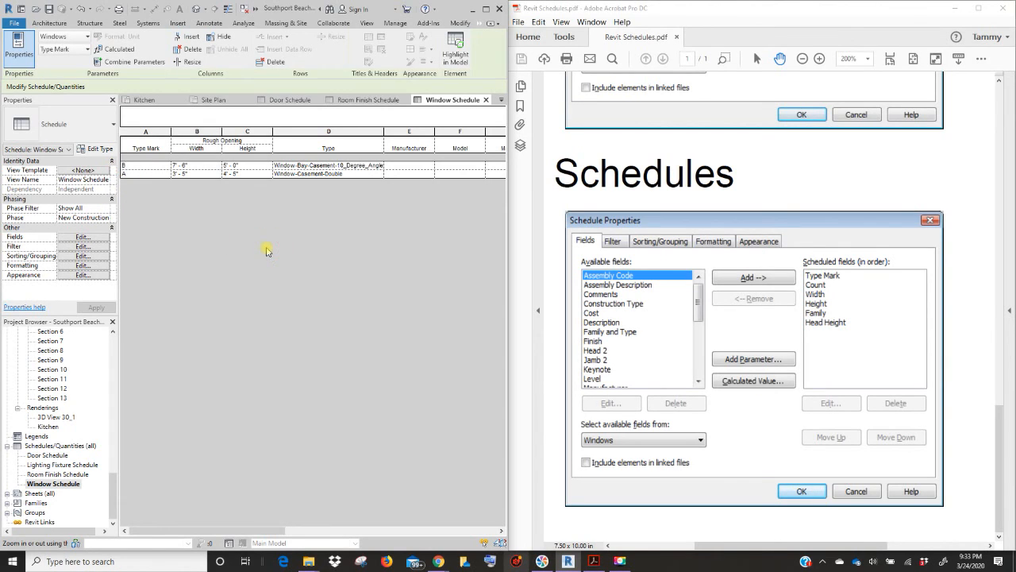